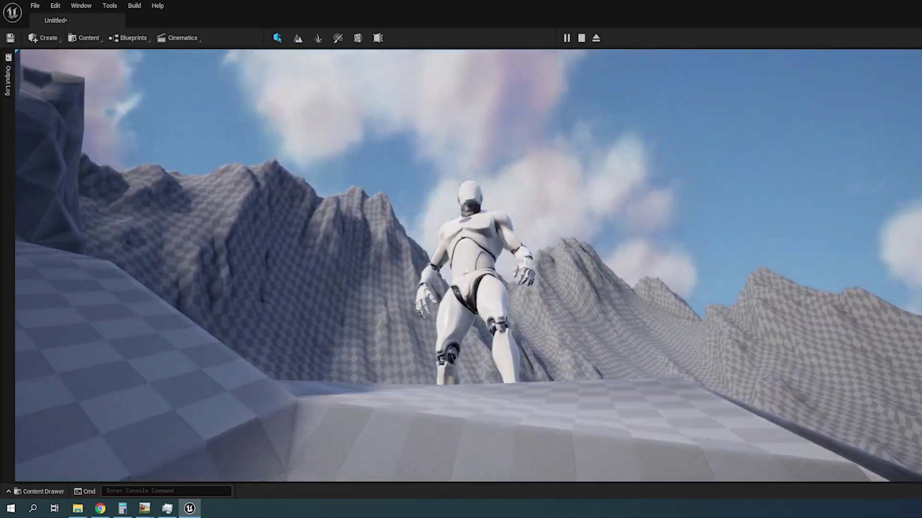
# Run the mannequin forward along the rocky ridge, jump off, then end play.
pyautogui.press('w')
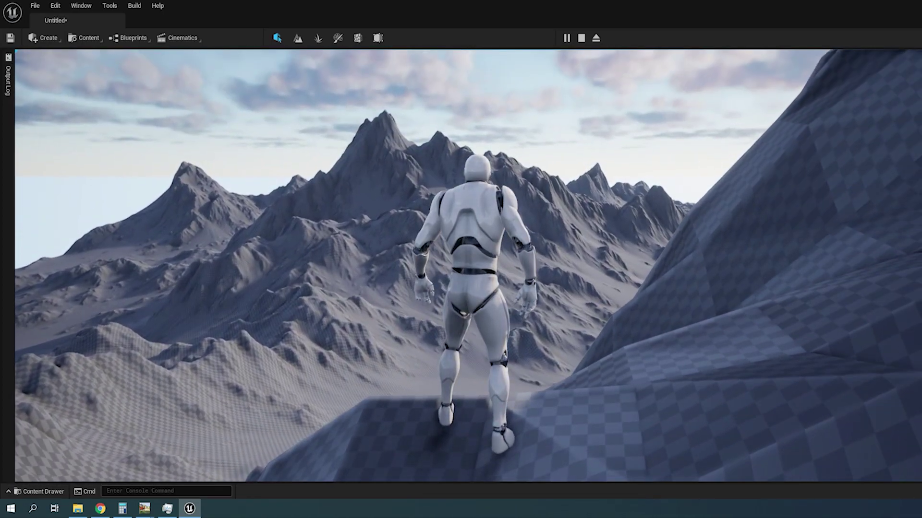
pyautogui.press('space')
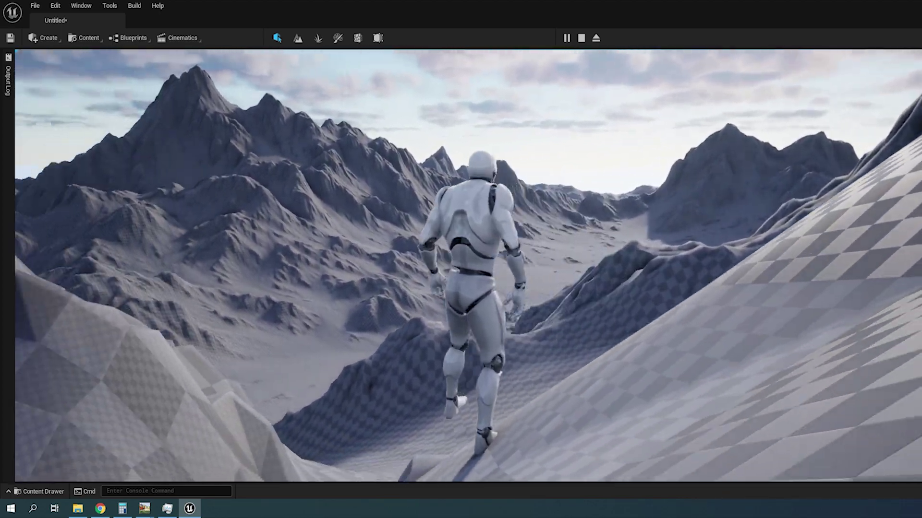
pyautogui.press('Escape')
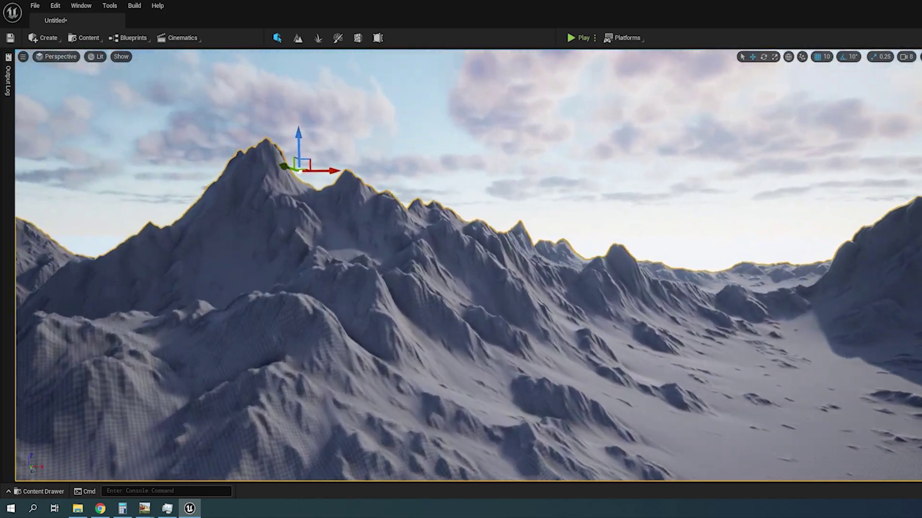
# Fly the viewport camera across to the edge of the landscape.
pyautogui.moveTo(461, 267)
pyautogui.mouseDown(button='right')
pyautogui.moveTo(504, 259)
pyautogui.moveTo(505, 273)
pyautogui.mouseUp(button='right')
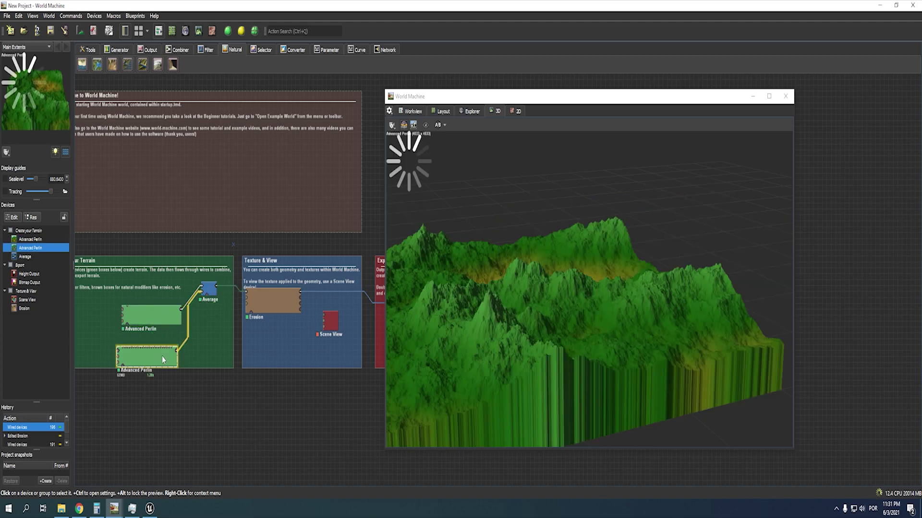
# Preview the upper and lower Advanced Perlin noises and the Erosion result in 3D.
pyautogui.click(162, 316)
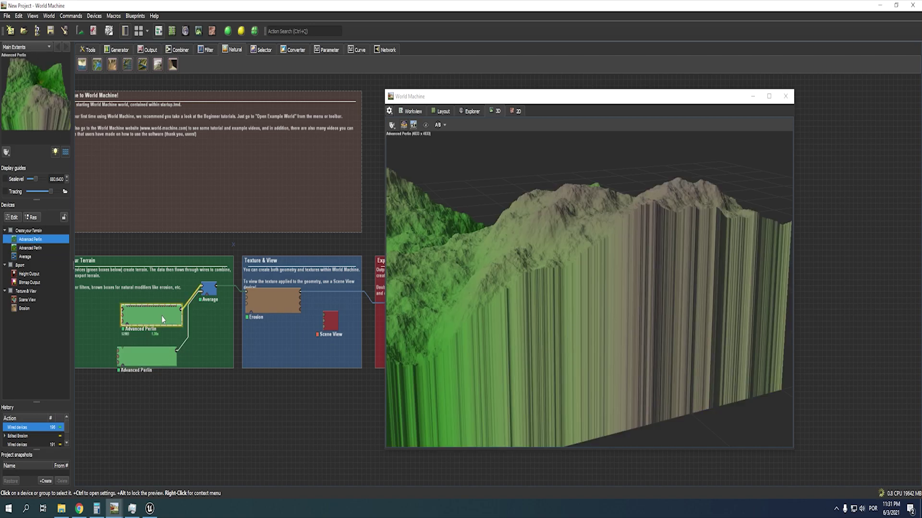
pyautogui.click(147, 356)
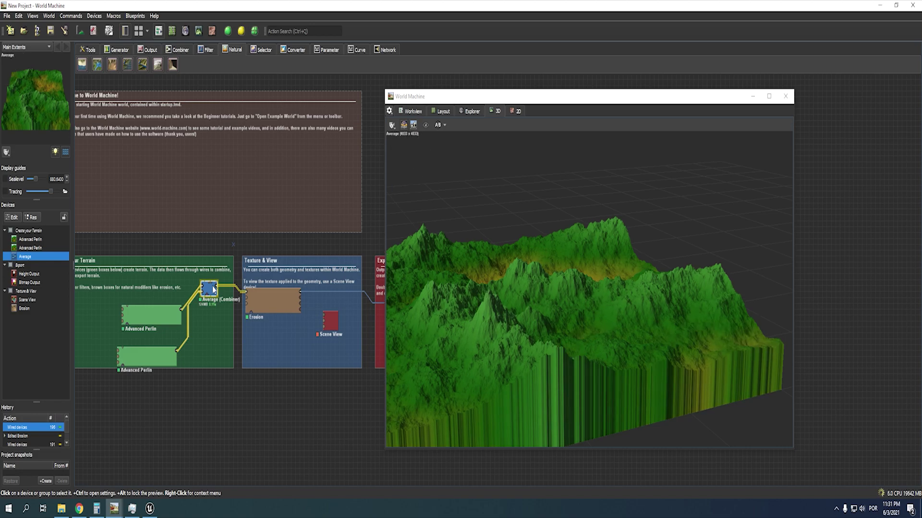
pyautogui.click(261, 297)
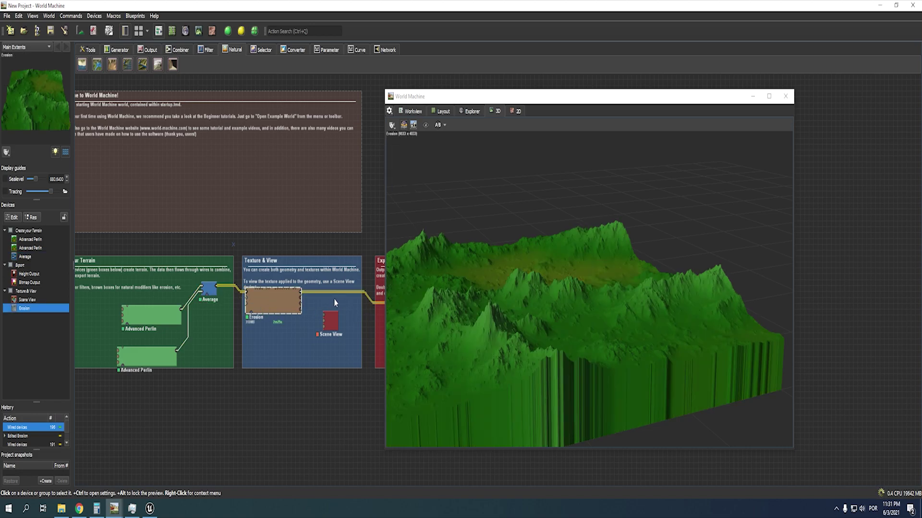
pyautogui.moveTo(356, 249); pyautogui.dragTo(254, 228, button='right')
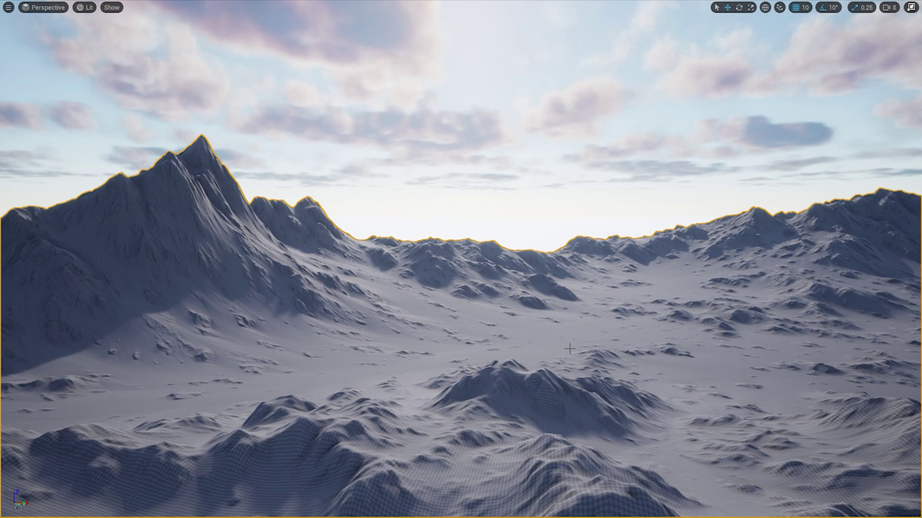
# Play From Here at two spots on the checkered terrain: the plain and a mountain slope.
pyautogui.rightClick(569, 349)
pyautogui.click(603, 308)
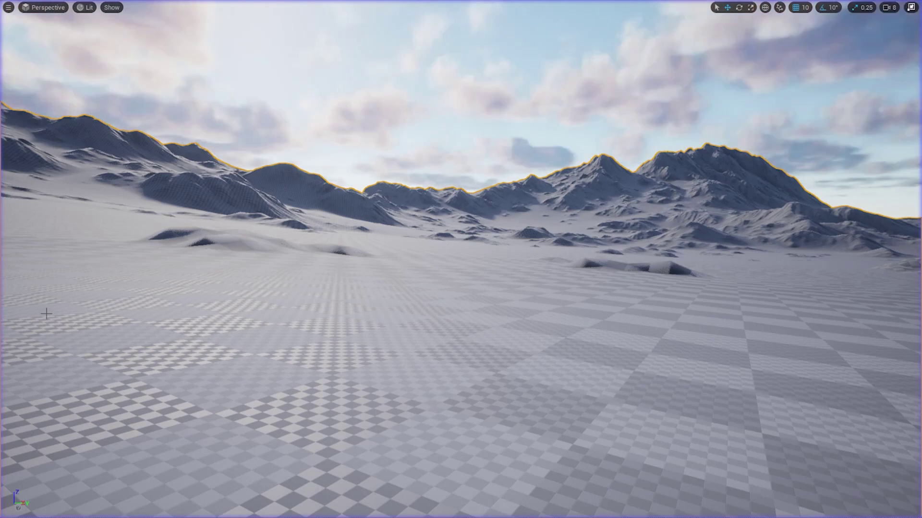
pyautogui.rightClick(592, 204)
pyautogui.click(640, 442)
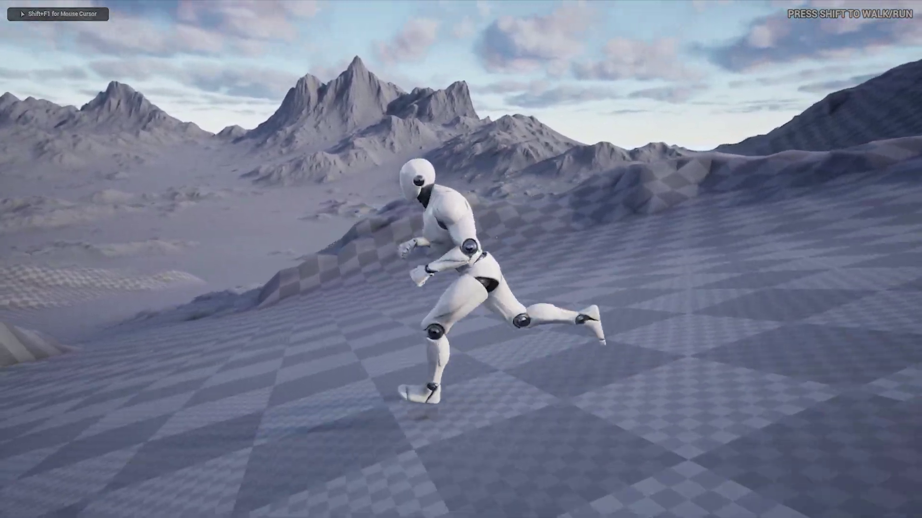
# Replay from a terrain spot, then play from the snow plain once the Tundra material is applied.
pyautogui.press('Escape')
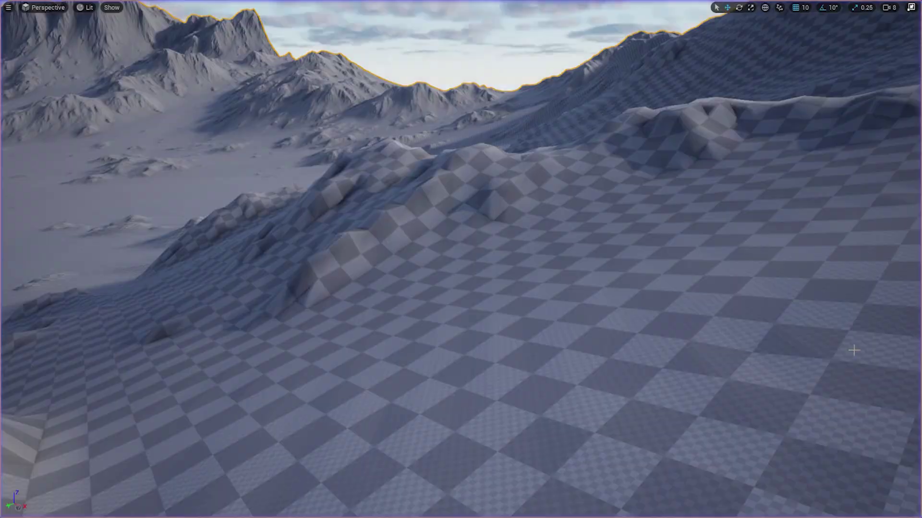
pyautogui.moveTo(853, 350)
pyautogui.mouseDown(button='right')
pyautogui.moveTo(853, 302)
pyautogui.moveTo(853, 339)
pyautogui.moveTo(828, 339)
pyautogui.mouseUp(button='right')
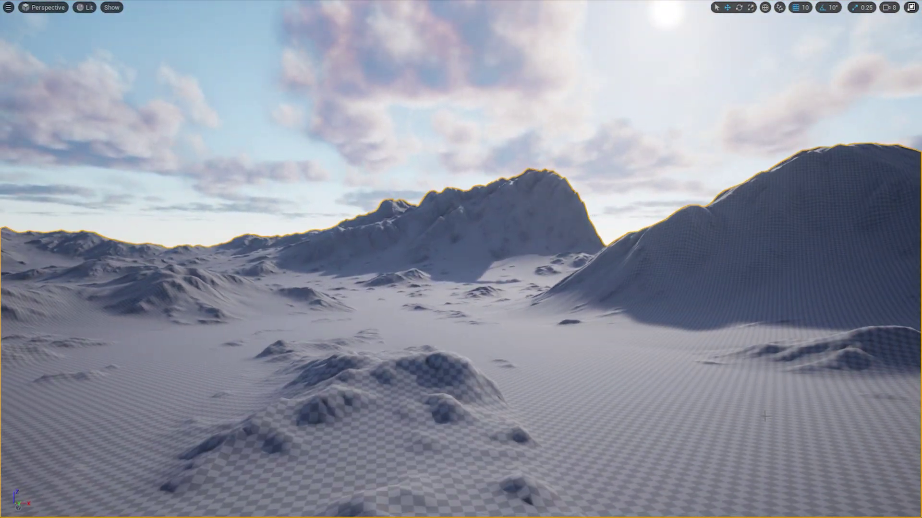
pyautogui.rightClick(588, 364)
pyautogui.click(591, 324)
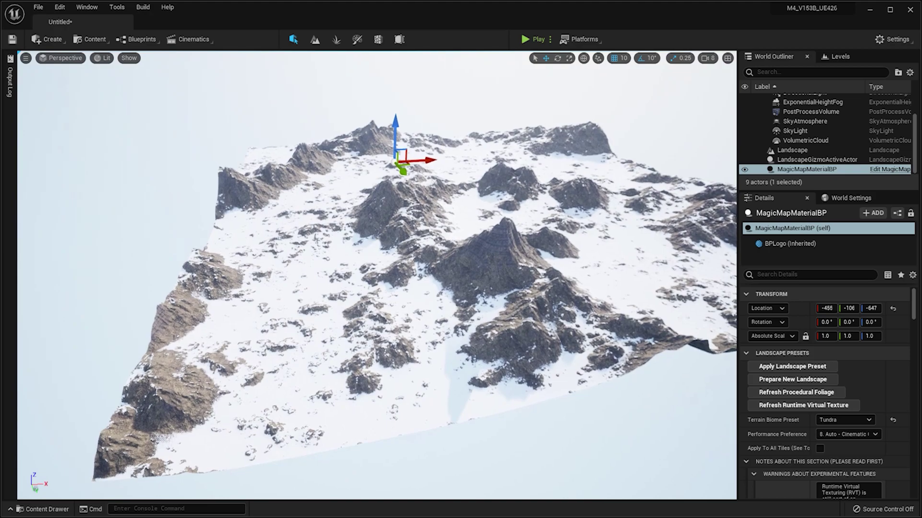
pyautogui.rightClick(411, 236)
pyautogui.moveTo(434, 343)
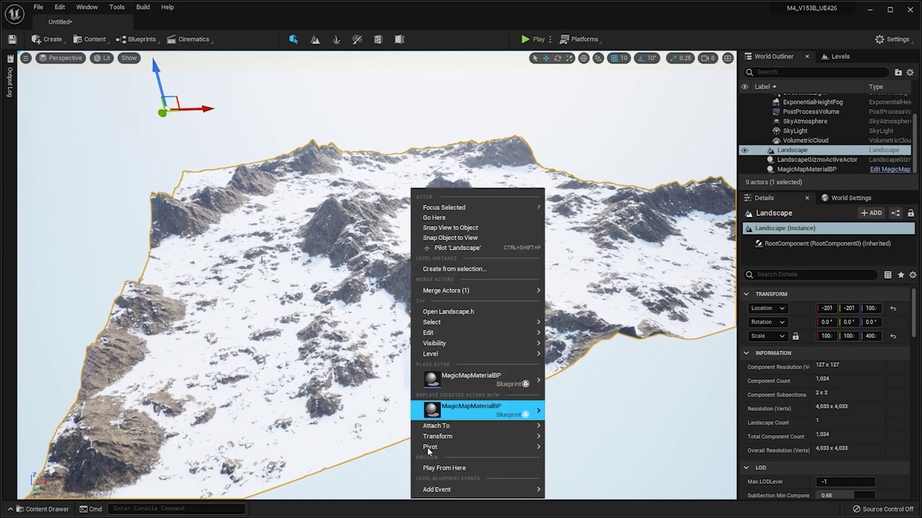
pyautogui.click(431, 473)
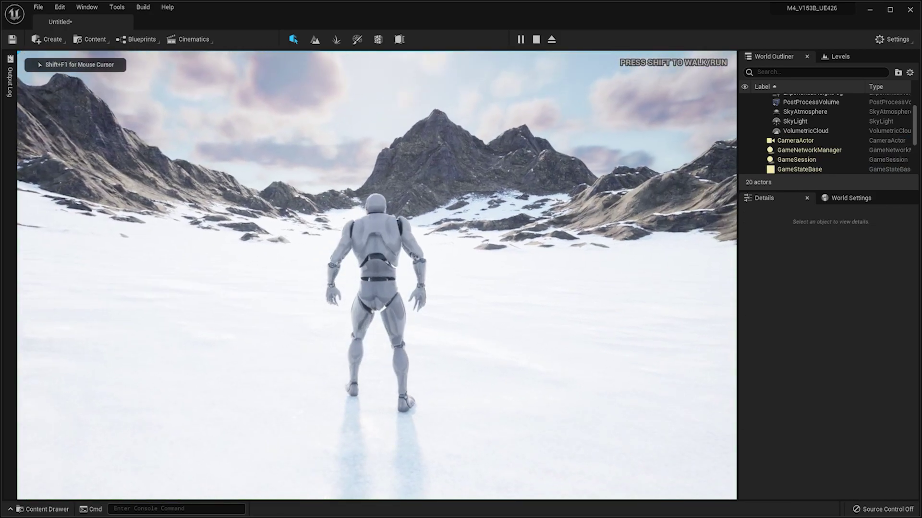
# Run the mannequin up the snowy slope, exit play, and tilt the camera skyward.
pyautogui.press('w')
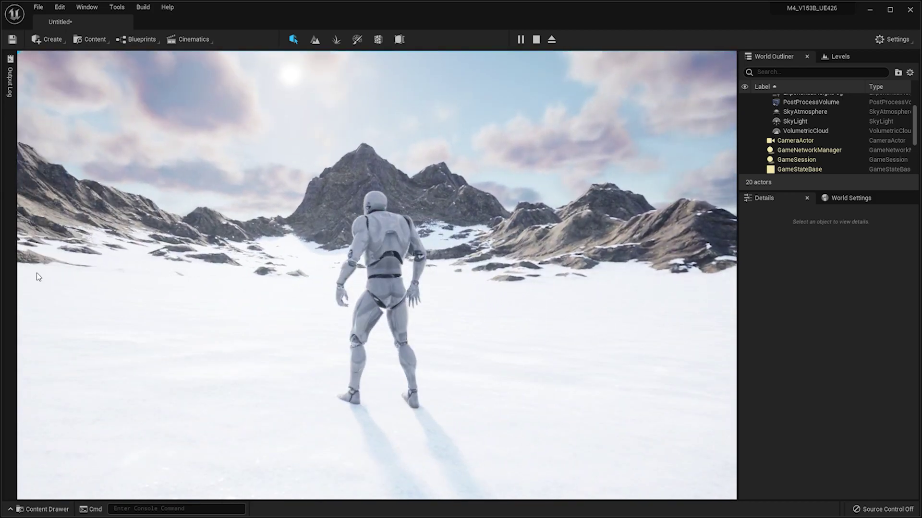
pyautogui.press('Escape')
pyautogui.moveTo(50, 293); pyautogui.dragTo(144, 216, button='right')
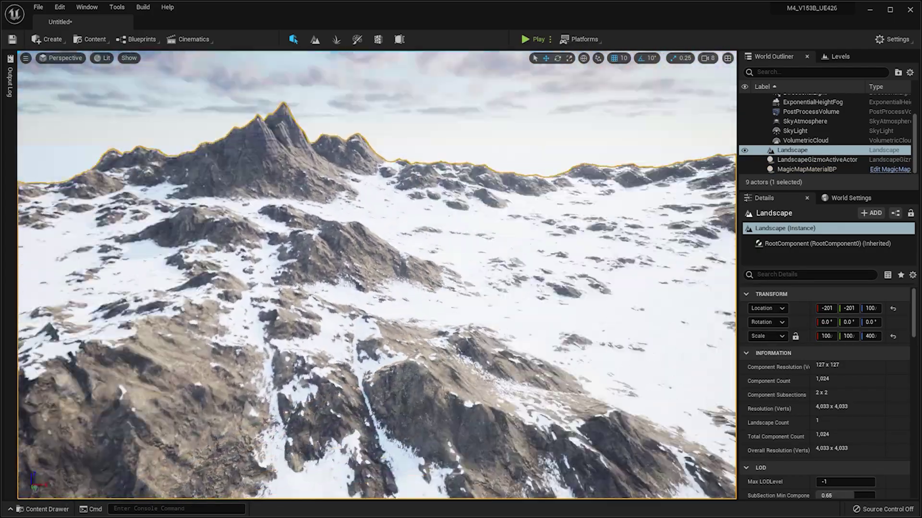
# Raise the landscape with the gizmo's Z arrow, then Play From Here below the peaks.
pyautogui.moveTo(144, 216); pyautogui.dragTo(144, 288, button='right')
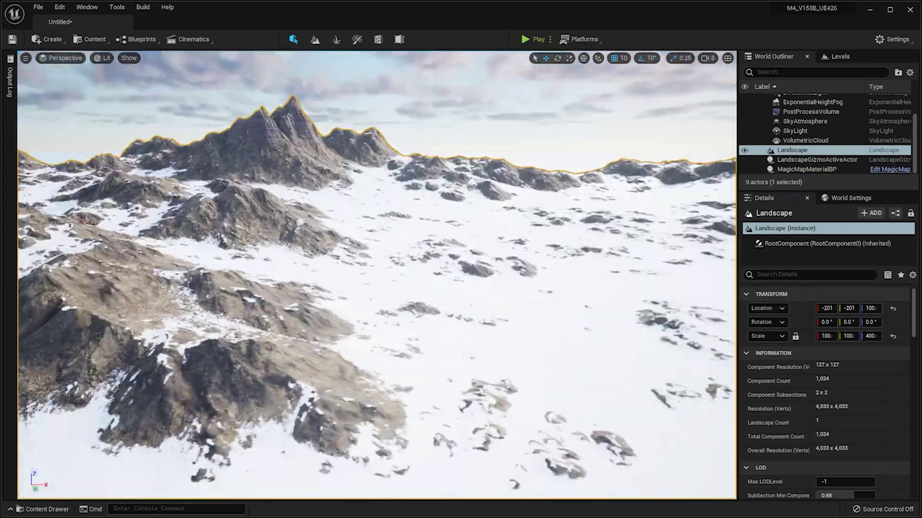
pyautogui.moveTo(369, 274); pyautogui.dragTo(369, 273, button='right')
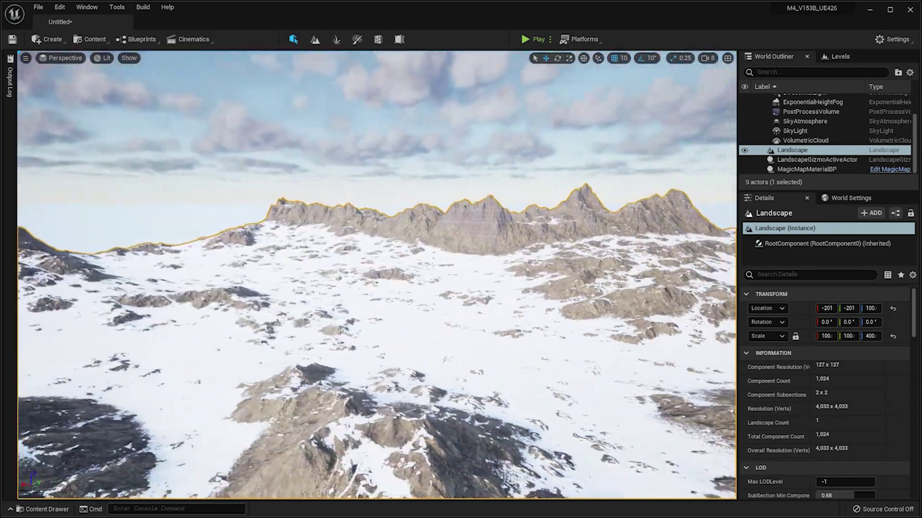
pyautogui.moveTo(677, 161); pyautogui.dragTo(677, 161, button='right')
pyautogui.moveTo(677, 161)
pyautogui.mouseDown()
pyautogui.moveTo(678, 101)
pyautogui.moveTo(620, 233)
pyautogui.mouseUp()
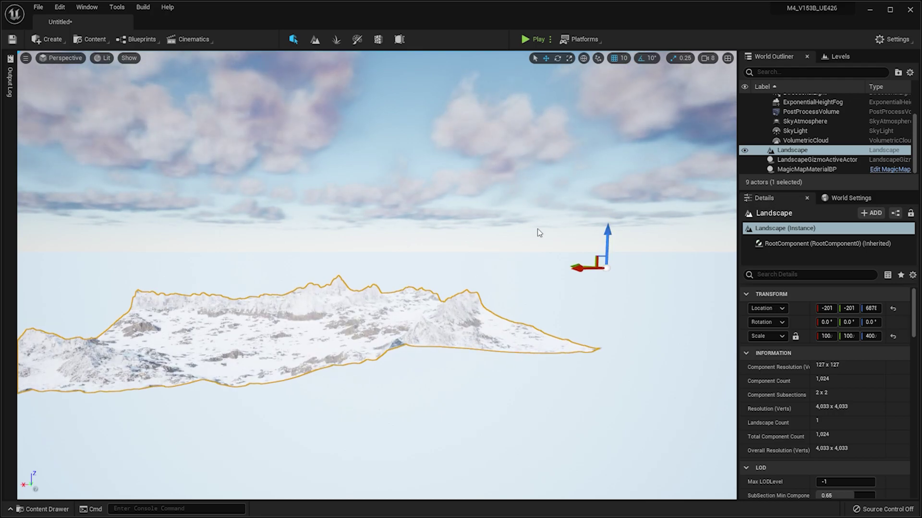
pyautogui.rightClick(308, 345)
pyautogui.click(330, 310)
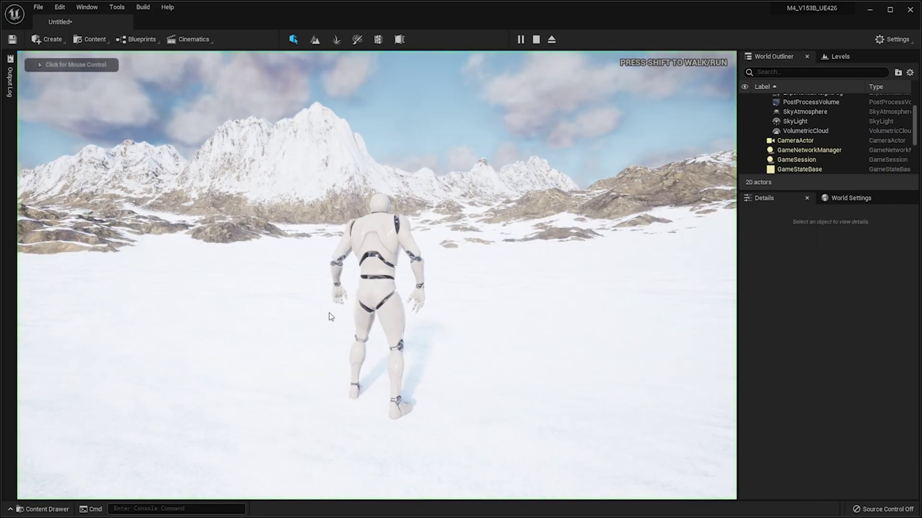
# Run the character across the snow, then end the session.
pyautogui.click(330, 317)
pyautogui.press('w')
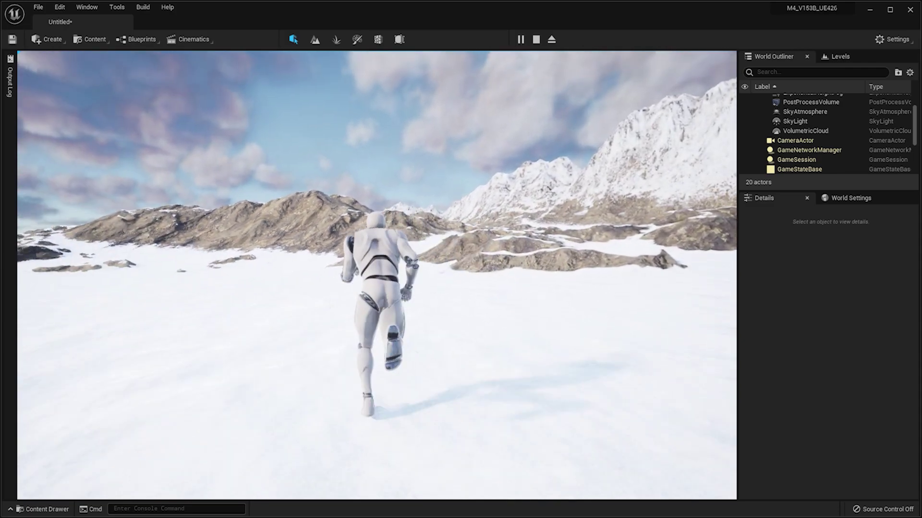
pyautogui.press('Escape')
# Play From Here at a new spot, stop, then start a fresh session with Play.
pyautogui.rightClick(504, 411)
pyautogui.click(536, 369)
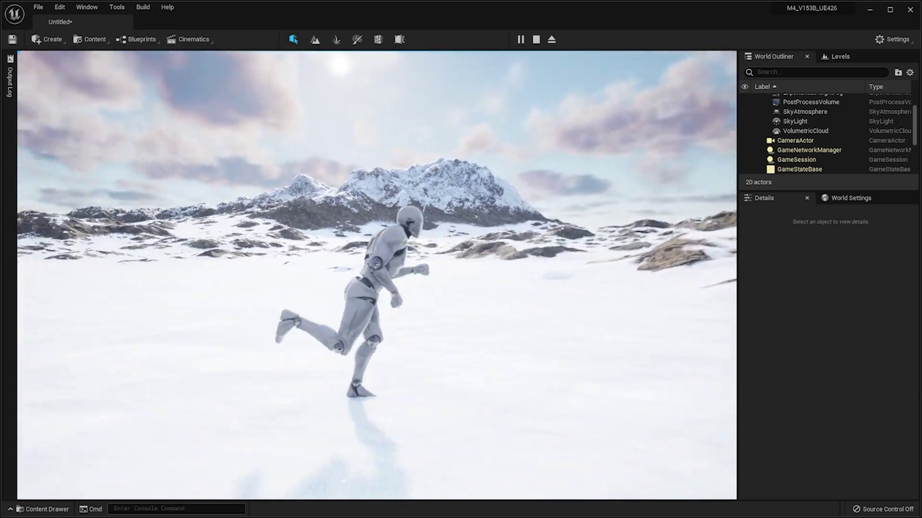
pyautogui.press('Escape')
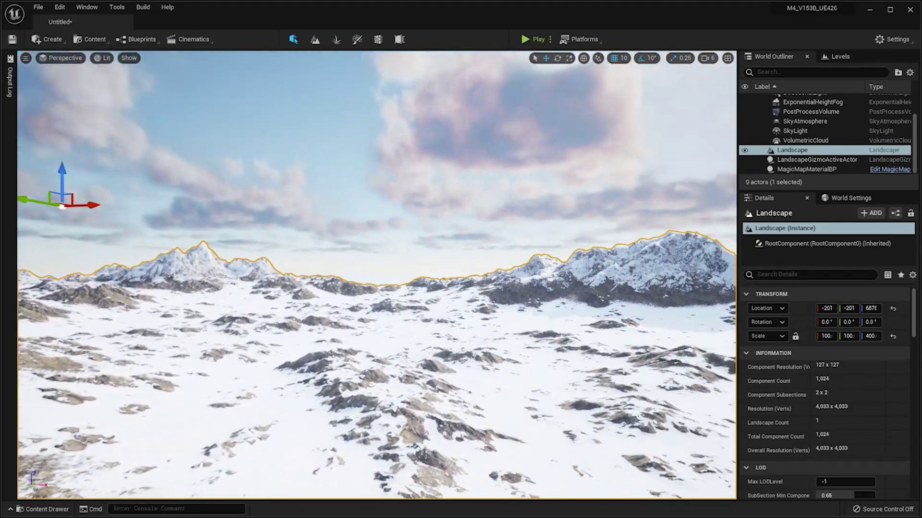
pyautogui.click(524, 38)
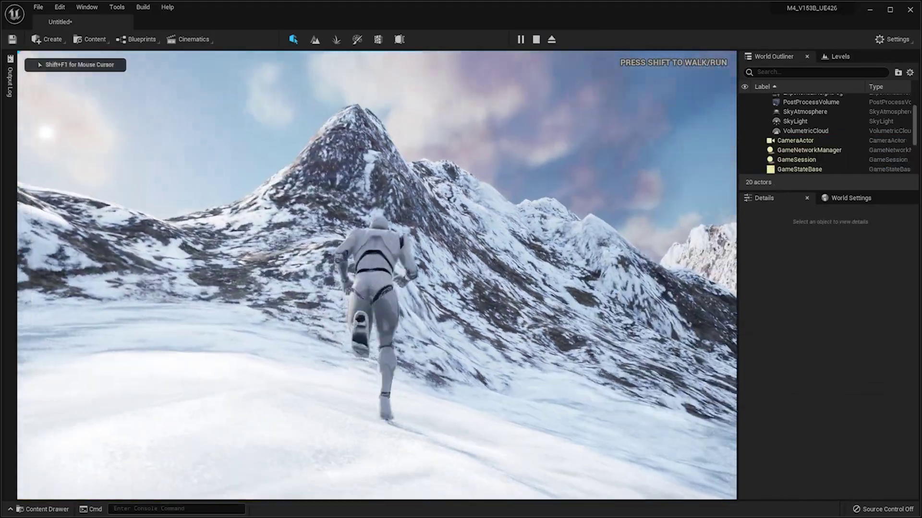